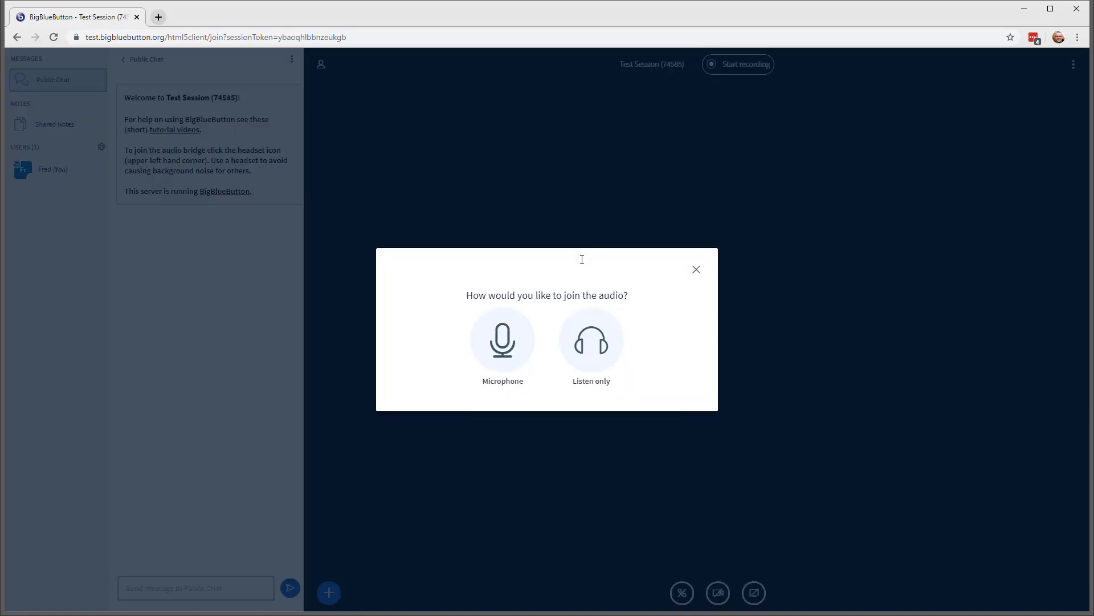
# Close the 'How would you like to join the audio?' dialog without joining audio
pyautogui.click(698, 273)
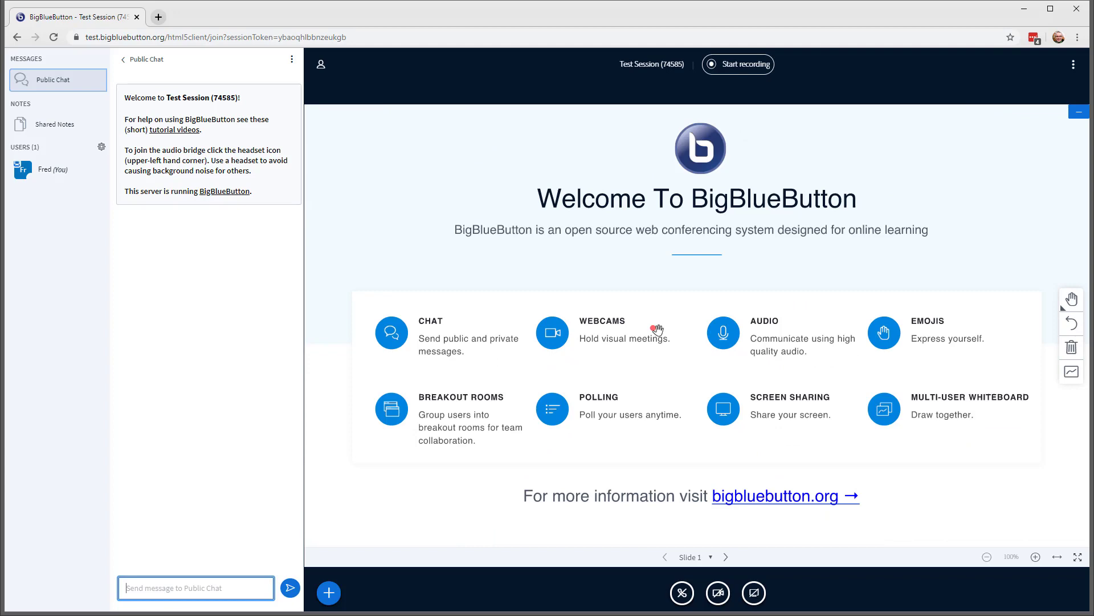
pyautogui.scroll(6, 657, 329)
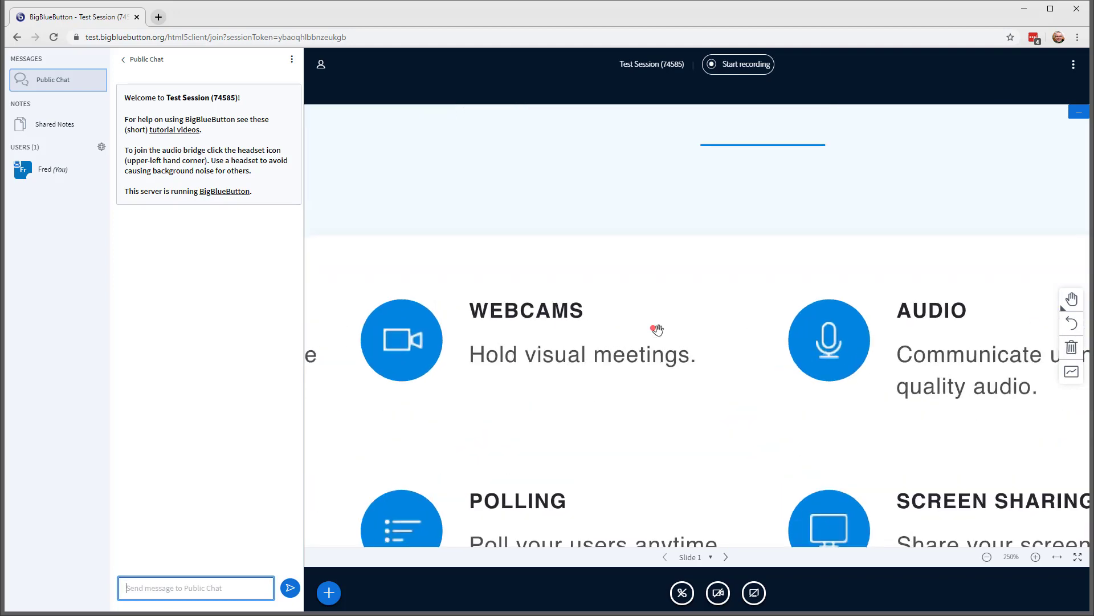
pyautogui.moveTo(527, 200)
pyautogui.mouseDown()
pyautogui.moveTo(664, 325)
pyautogui.moveTo(664, 344)
pyautogui.mouseUp()
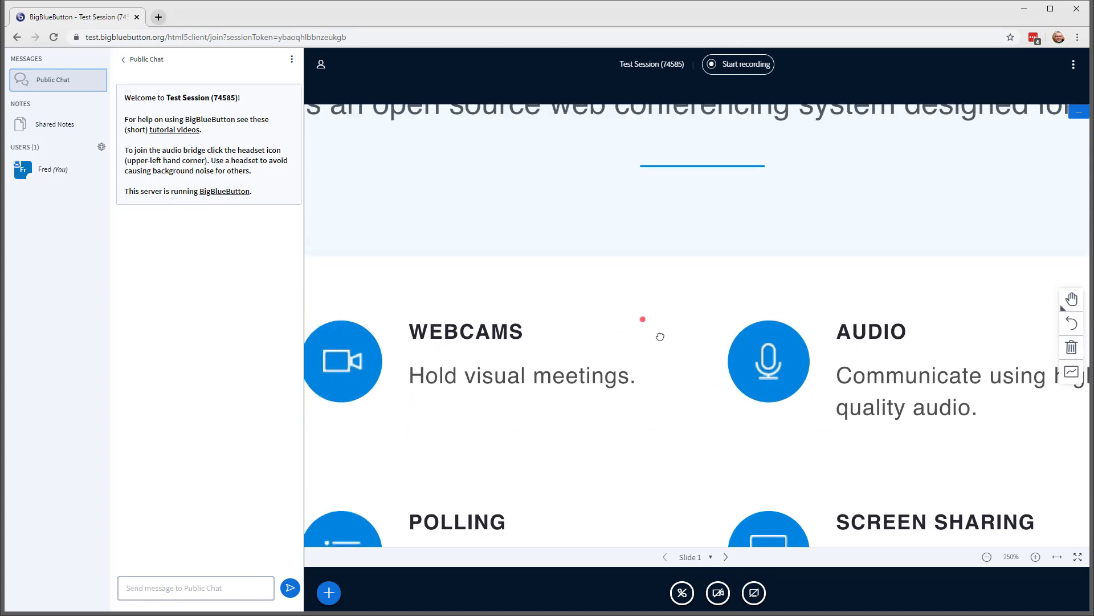
pyautogui.scroll(-6, 665, 344)
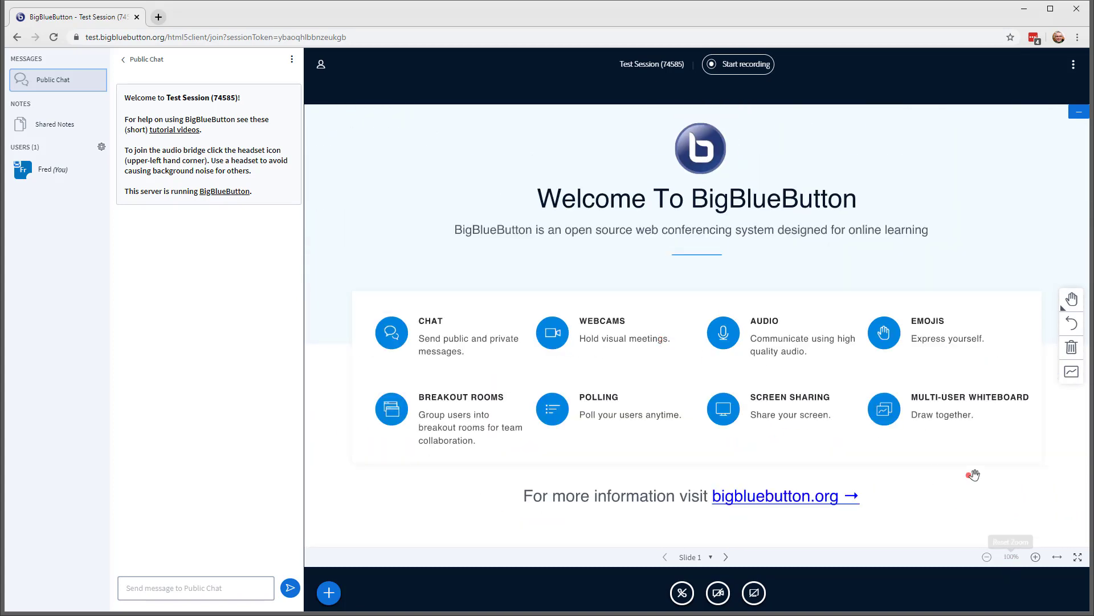
pyautogui.scroll(5, 973, 474)
pyautogui.scroll(3, 941, 434)
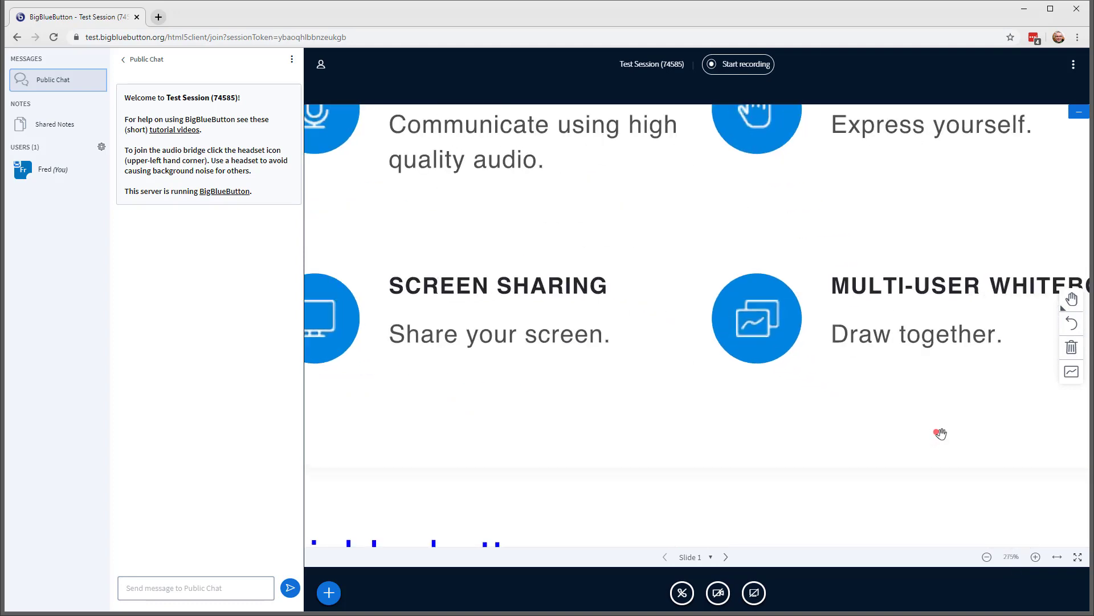
pyautogui.scroll(-6, 942, 433)
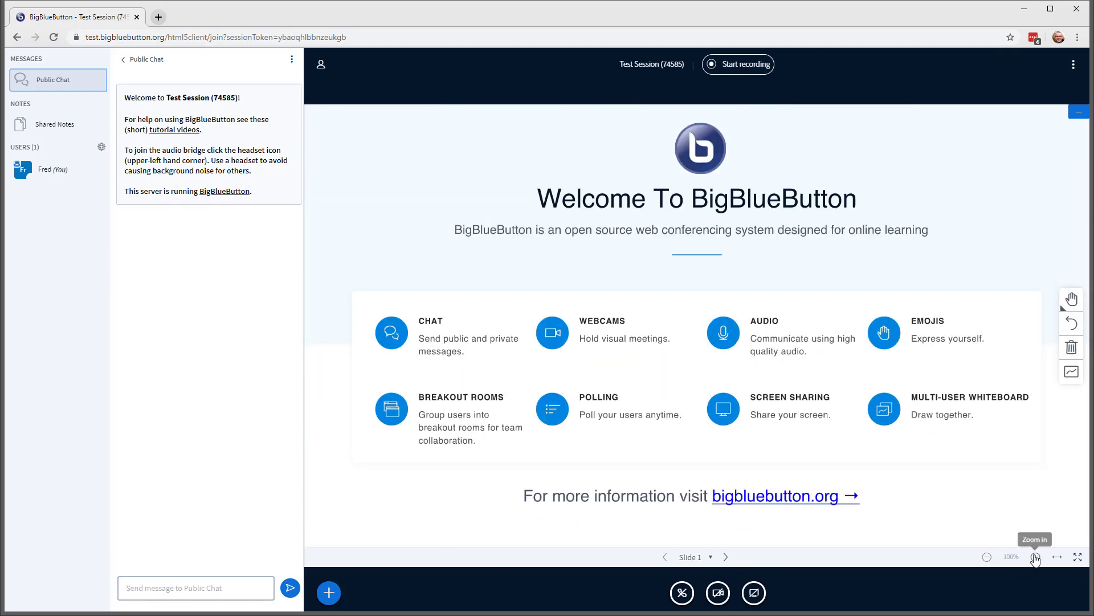
pyautogui.click(1036, 557)
pyautogui.click(987, 556)
# Upload loren-ipsum.pdf as the current presentation and pan across the magnified page
pyautogui.click(329, 592)
pyautogui.click(363, 550)
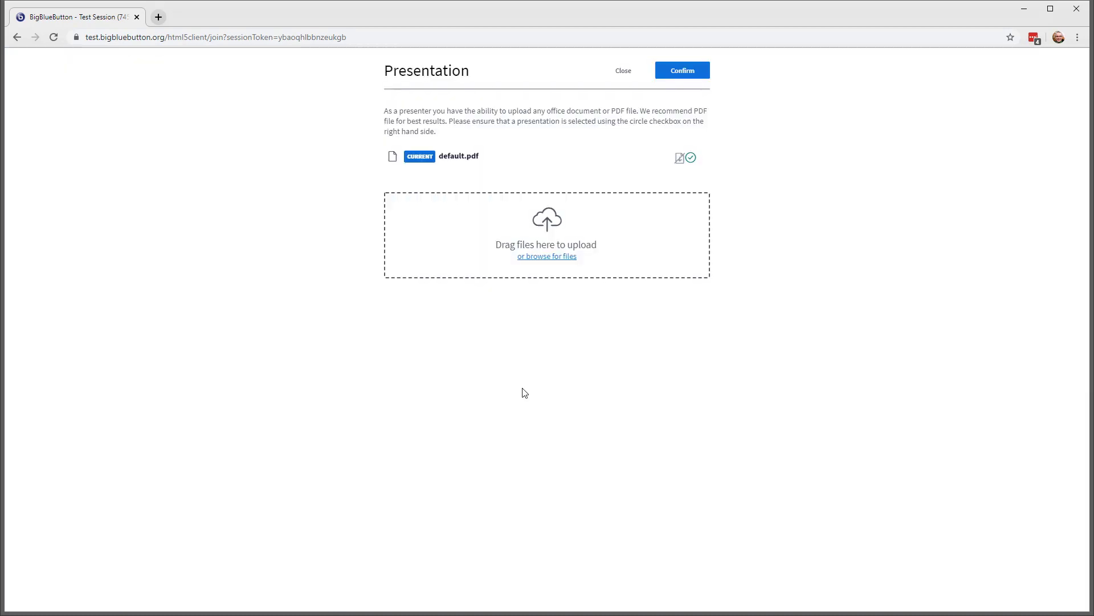
pyautogui.click(547, 257)
pyautogui.doubleClick(146, 95)
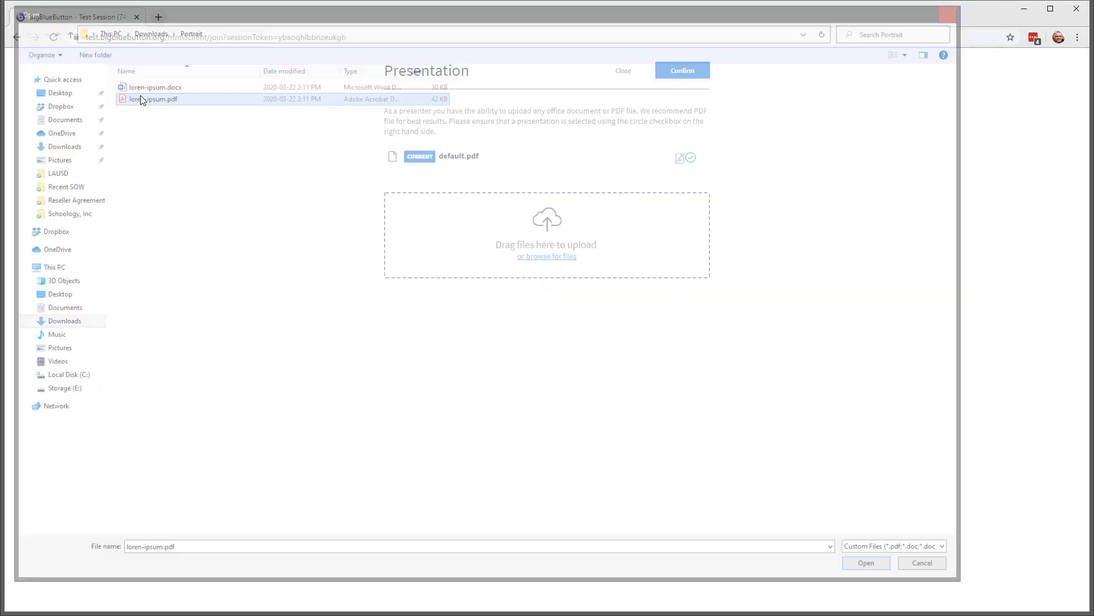
pyautogui.click(681, 70)
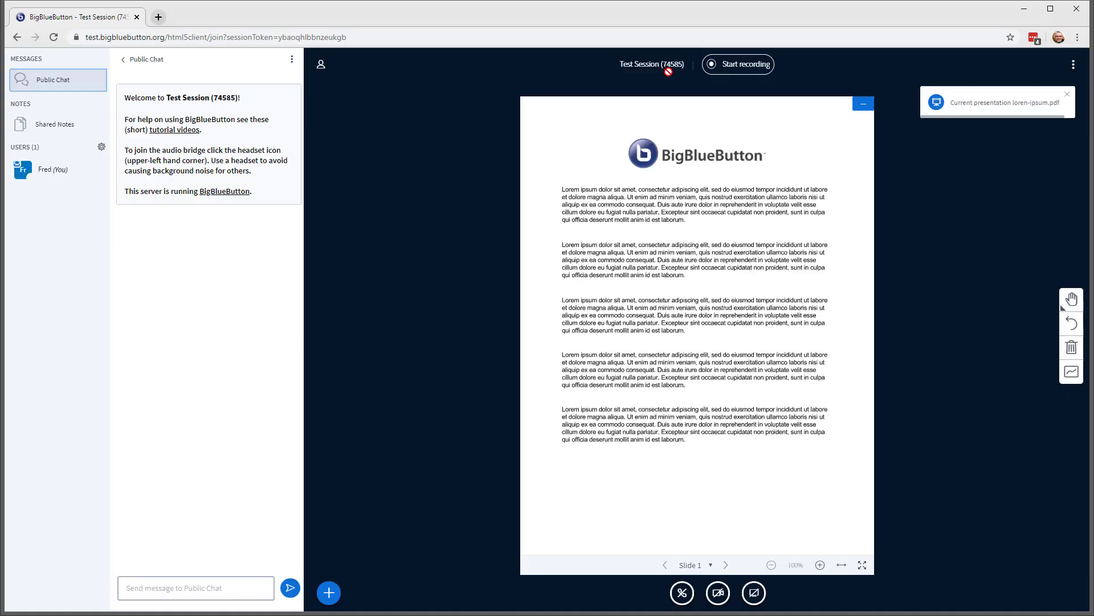
pyautogui.scroll(5, 689, 265)
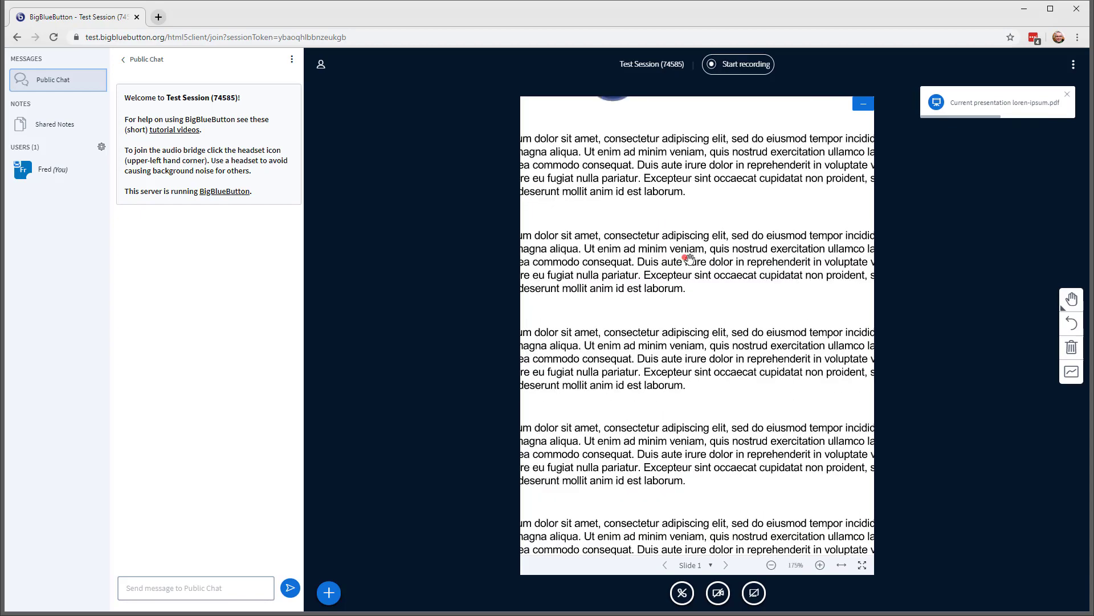
pyautogui.scroll(5, 689, 265)
pyautogui.moveTo(634, 250); pyautogui.dragTo(673, 272)
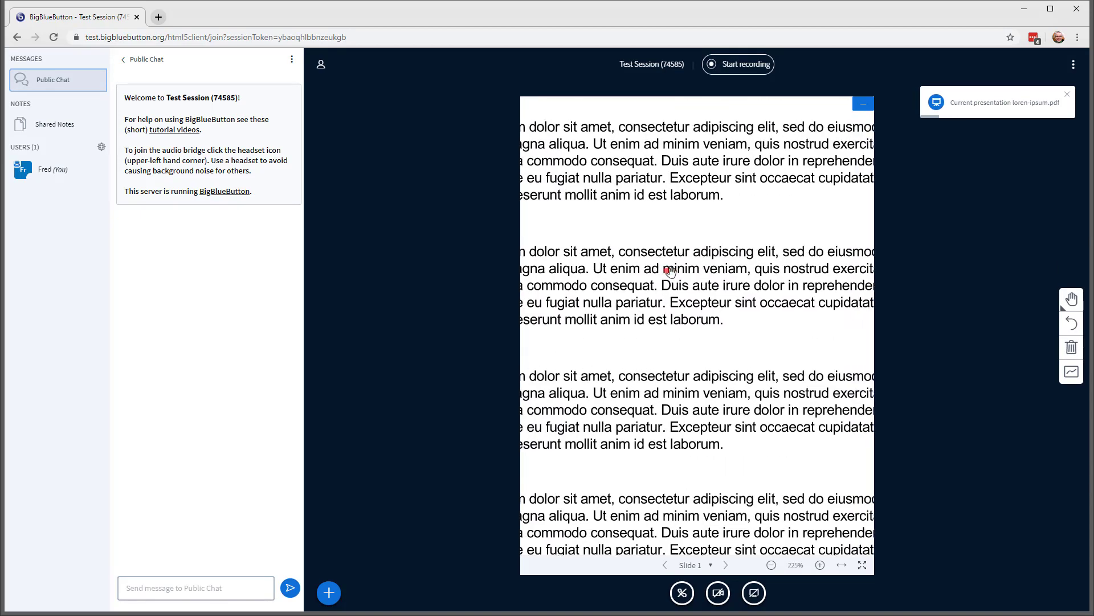
pyautogui.scroll(-5, 674, 272)
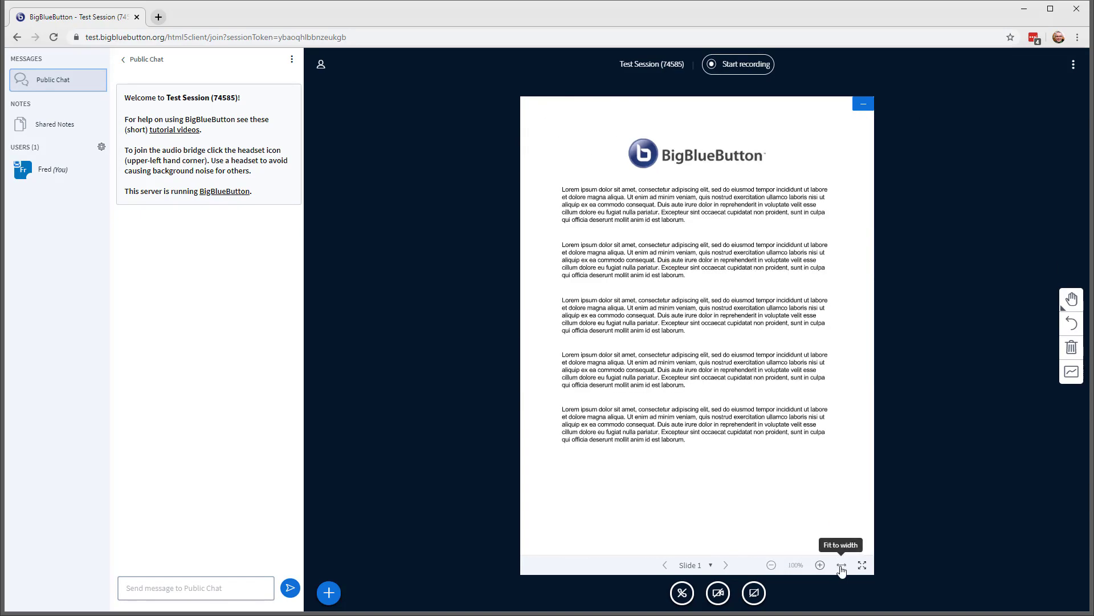
# Show the loren-ipsum slide fit to width
pyautogui.click(842, 564)
pyautogui.scroll(-3, 742, 491)
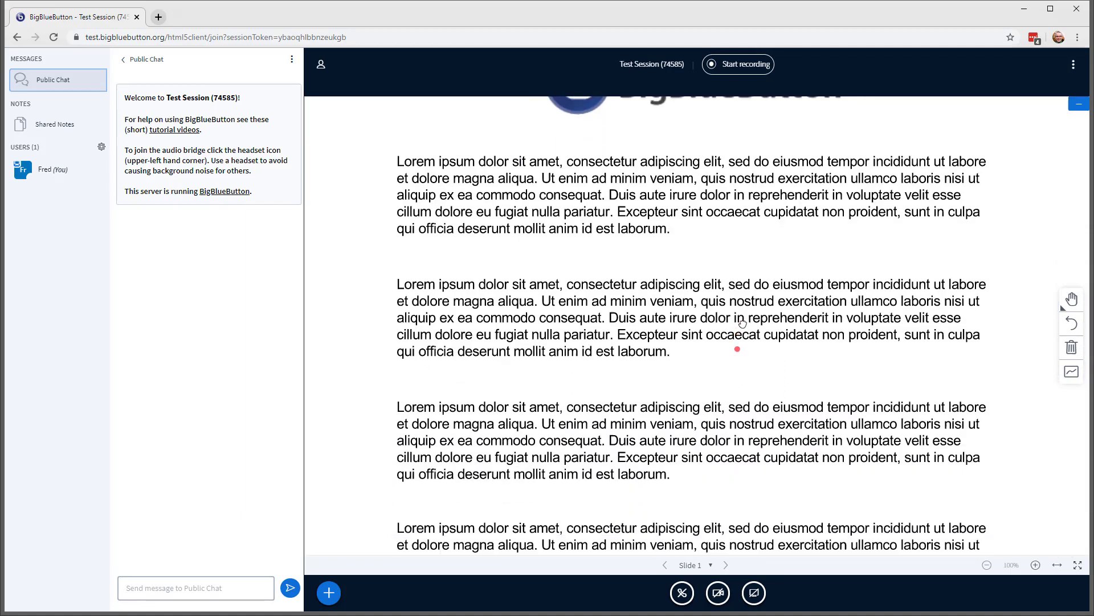
pyautogui.scroll(-2, 741, 491)
pyautogui.scroll(3, 723, 358)
pyautogui.scroll(-3, 722, 357)
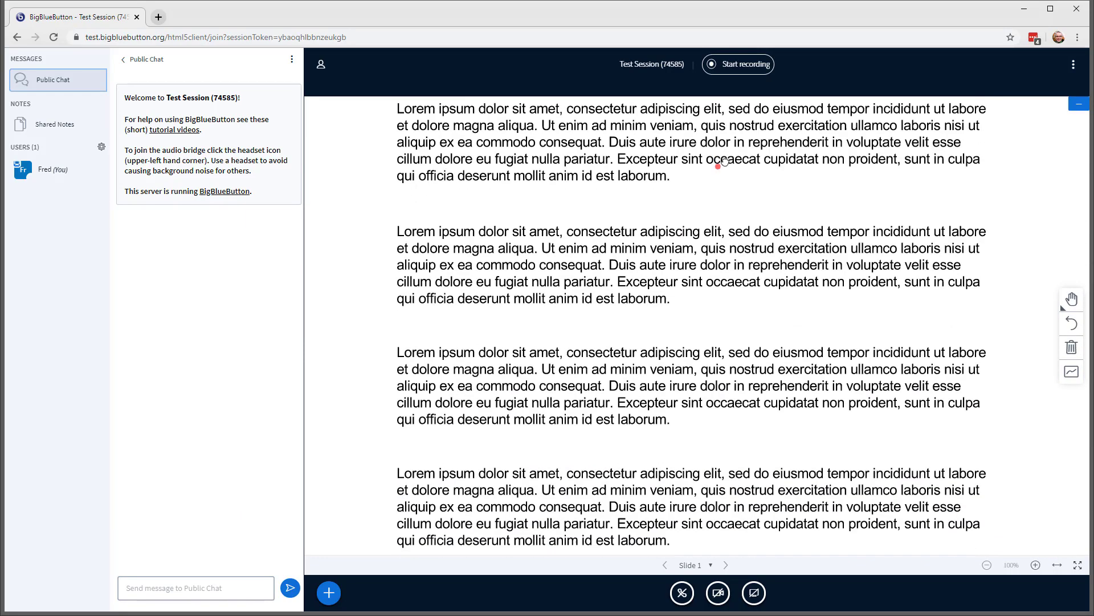
pyautogui.scroll(2, 720, 257)
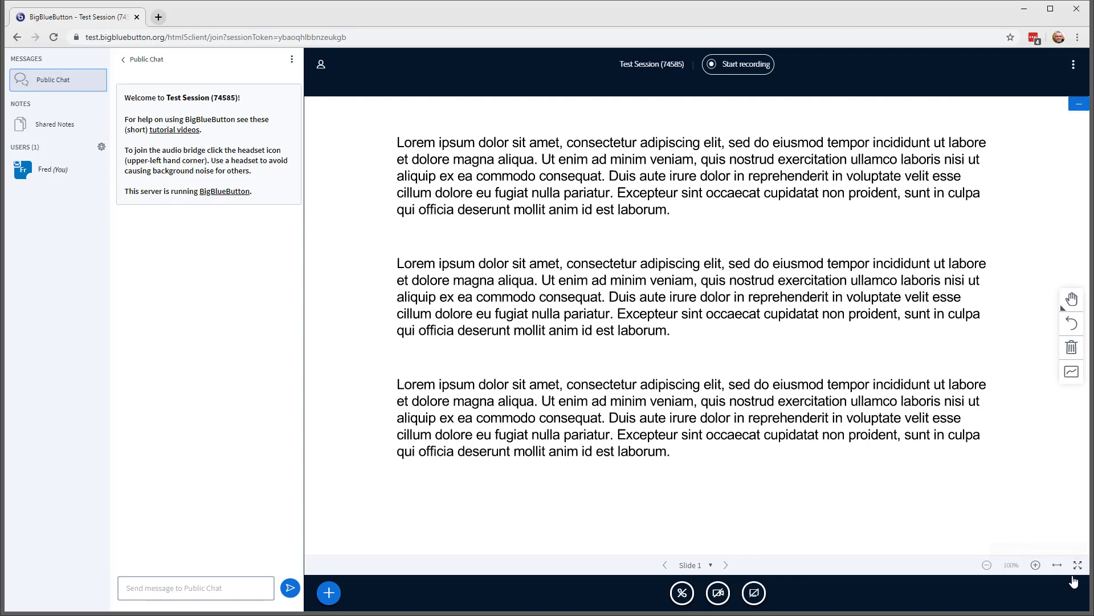
pyautogui.click(1058, 564)
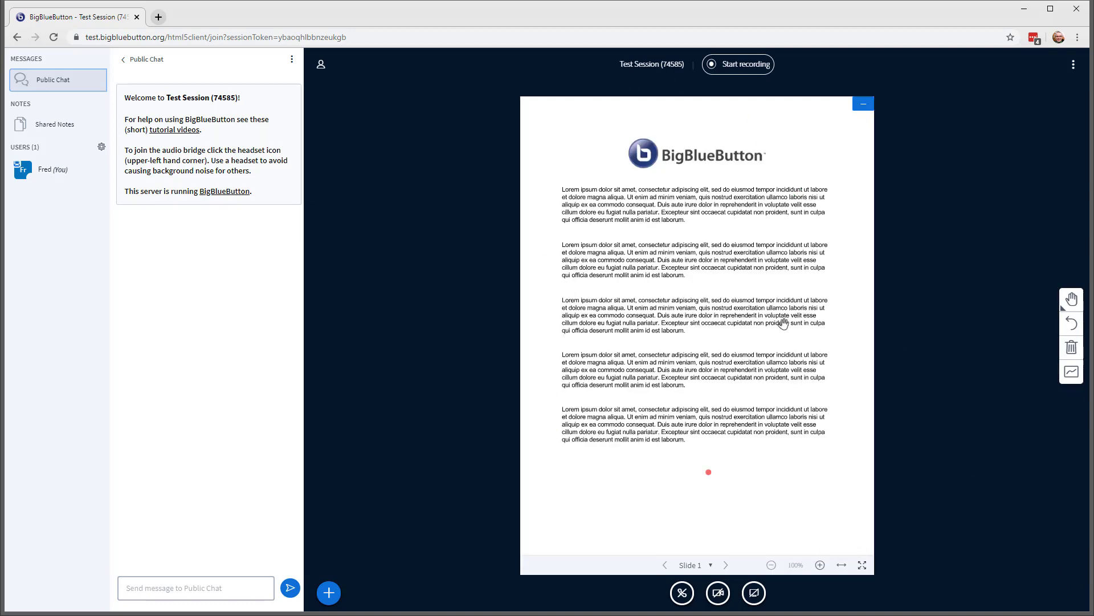
pyautogui.click(842, 564)
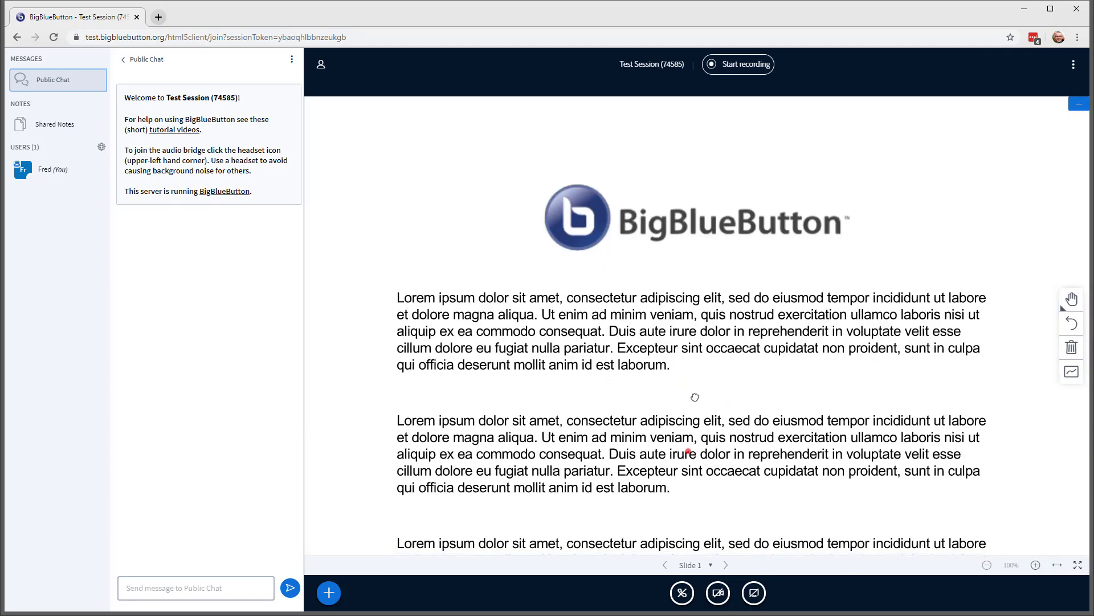
pyautogui.scroll(-2, 694, 398)
# Underline 'cupidatat non proident' and 'anim id est laborum' in red with the Pencil tool
pyautogui.click(1071, 298)
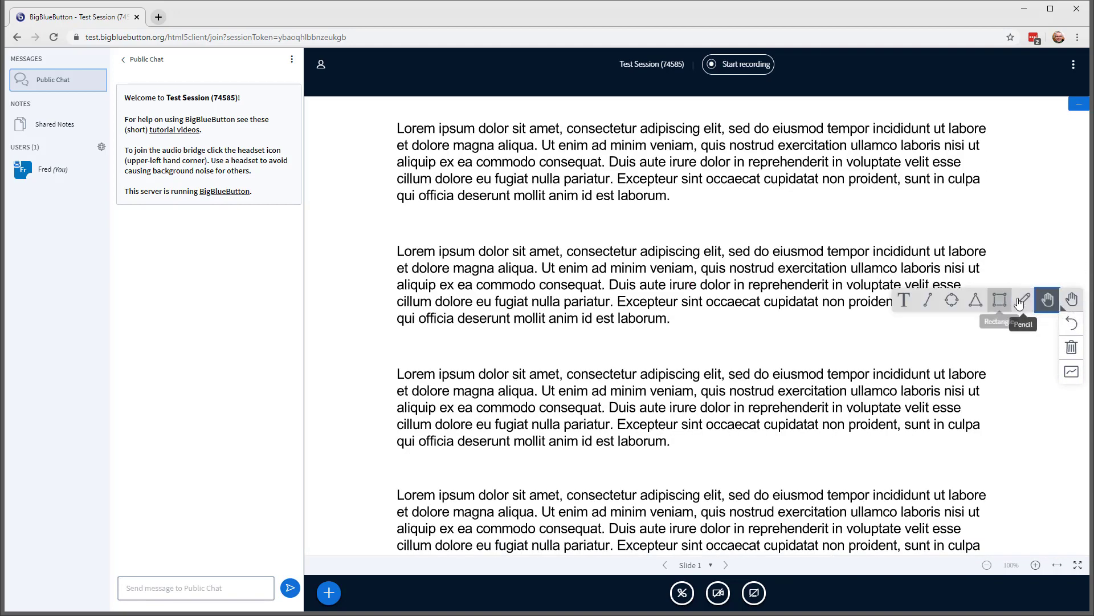
pyautogui.click(1009, 301)
pyautogui.moveTo(774, 313); pyautogui.dragTo(902, 310)
pyautogui.moveTo(544, 335); pyautogui.dragTo(656, 334)
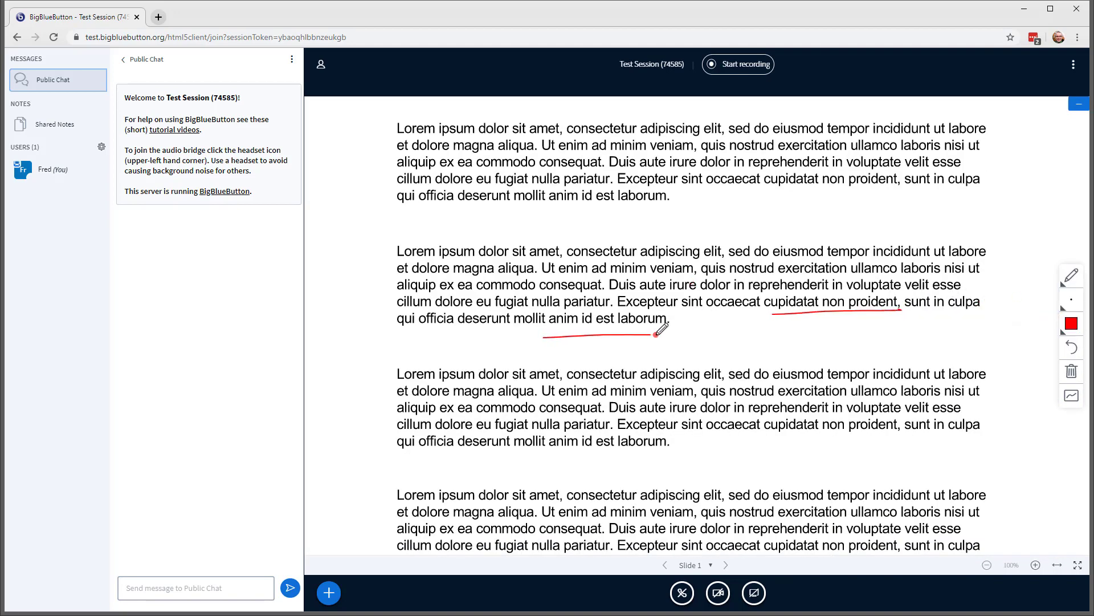